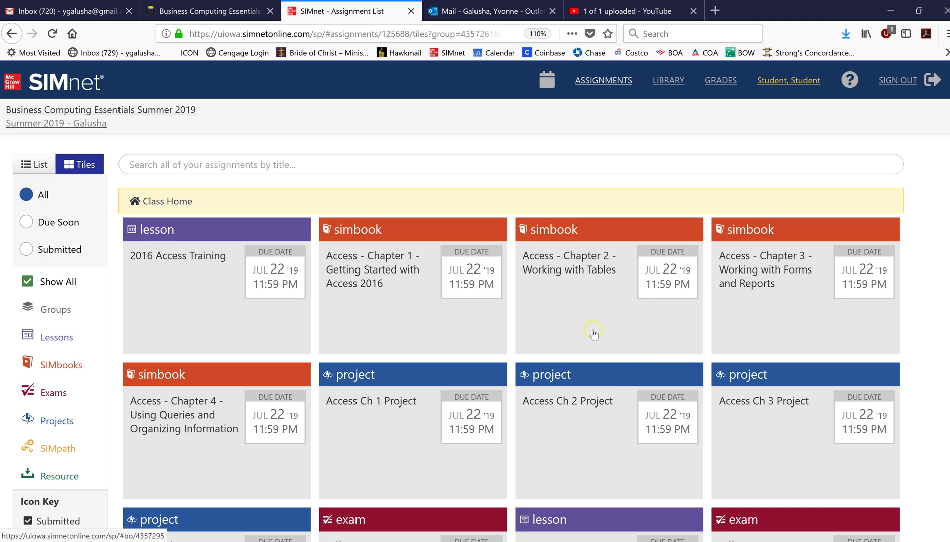
Scroll the Assignment List and open the Office 2016 Access Exam details page
{"action": "scroll", "coordinate": [596, 336], "scroll_direction": "down", "scroll_amount": 2}
{"action": "scroll", "coordinate": [418, 335], "scroll_direction": "down", "scroll_amount": 1}
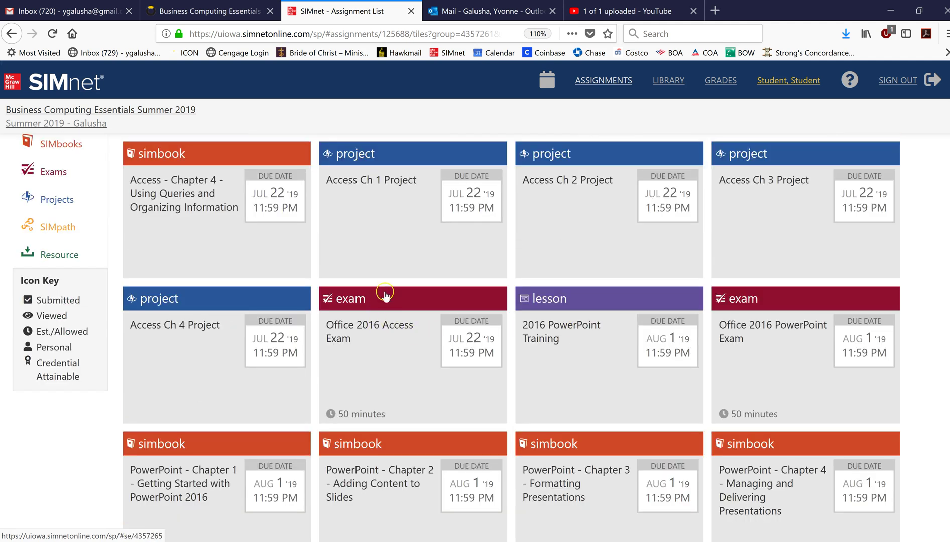
{"action": "left_click", "coordinate": [572, 246]}
{"action": "left_click", "coordinate": [582, 251]}
{"action": "left_click", "coordinate": [585, 254]}
{"action": "scroll", "coordinate": [586, 255], "scroll_direction": "down", "scroll_amount": 3}
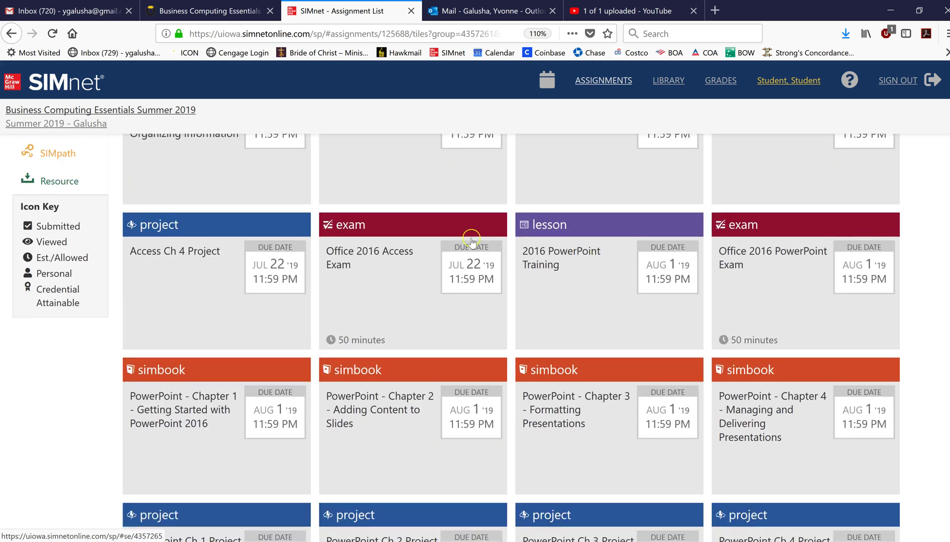
{"action": "left_click", "coordinate": [603, 276]}
{"action": "left_click", "coordinate": [394, 228]}
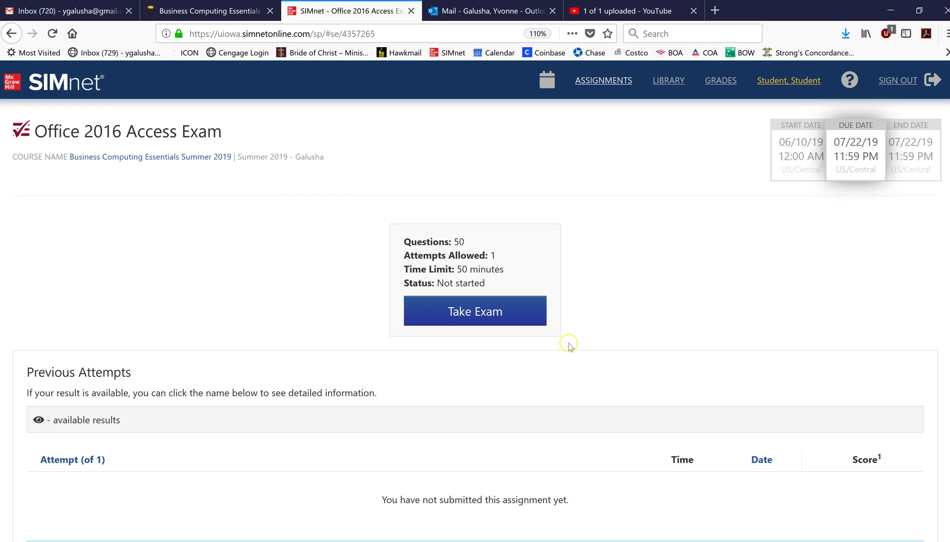
Take and start the Office 2016 Access Exam, reaching question 1 of 50
{"action": "left_click", "coordinate": [475, 312]}
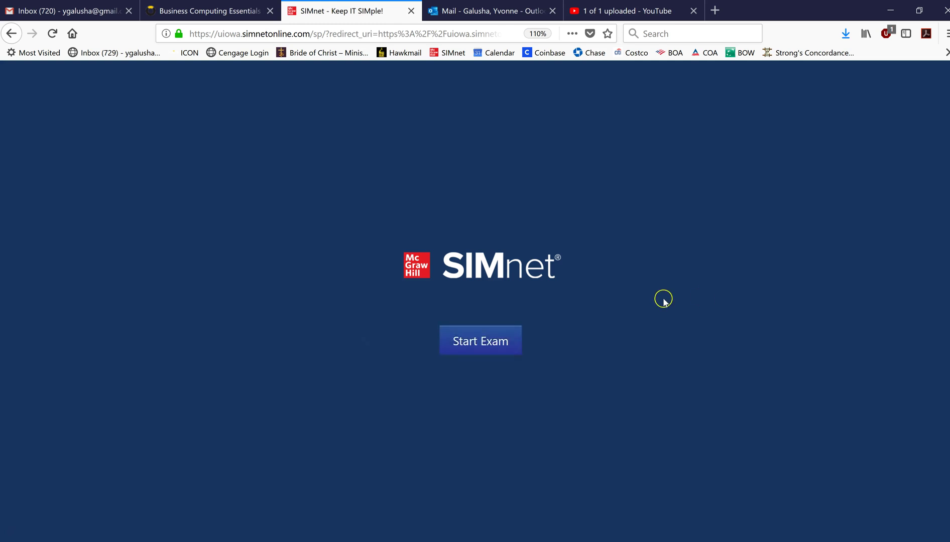
{"action": "left_click", "coordinate": [476, 345]}
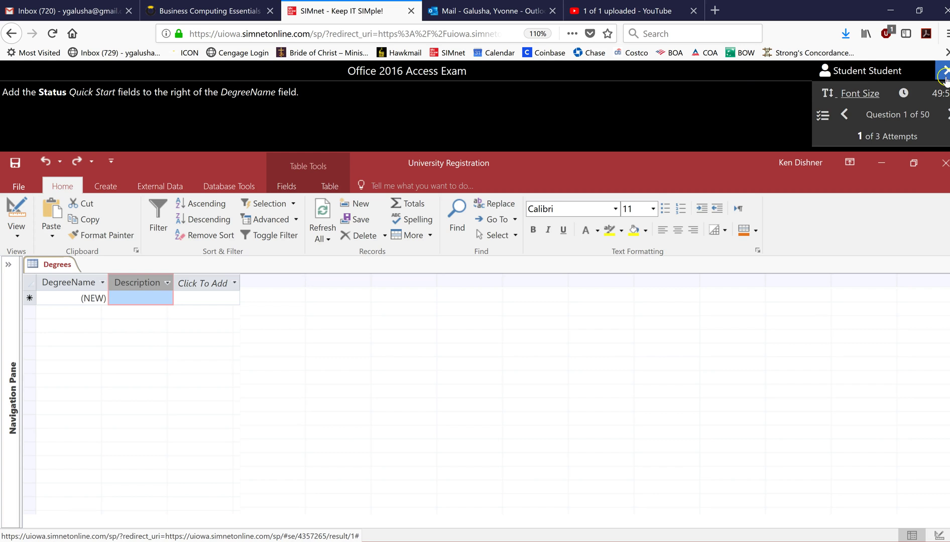
{"action": "mouse_move", "coordinate": [948, 107]}
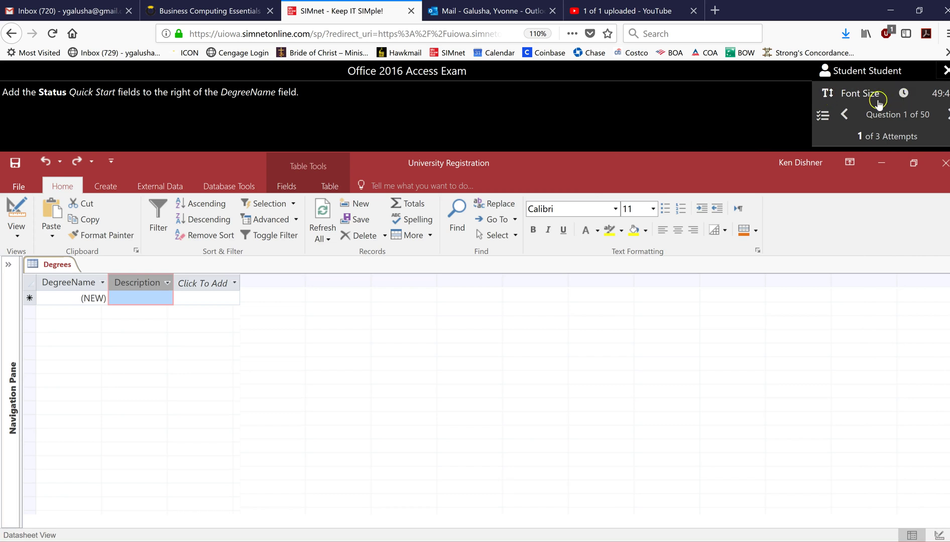
Enlarge the exam question text by two Font Size steps
{"action": "left_click", "coordinate": [829, 95]}
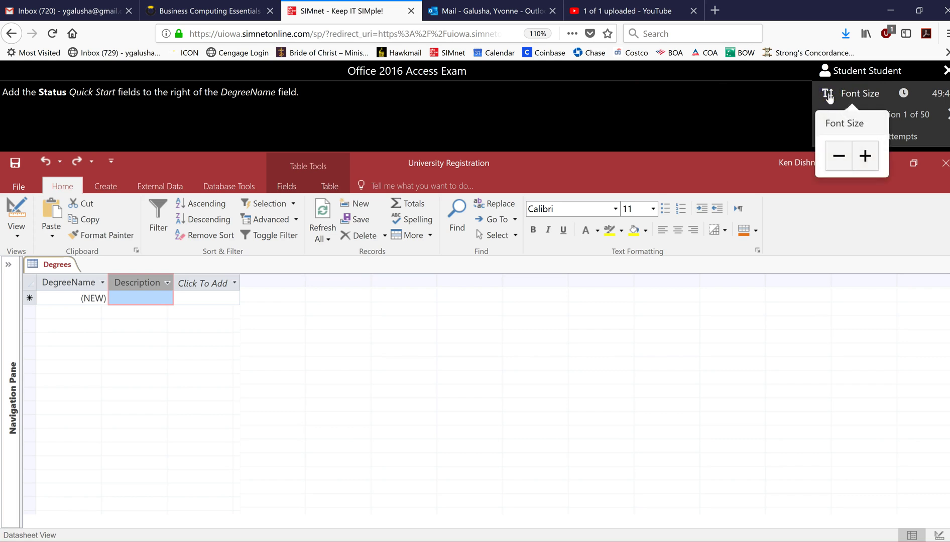
{"action": "left_click", "coordinate": [866, 157]}
{"action": "left_click", "coordinate": [865, 158]}
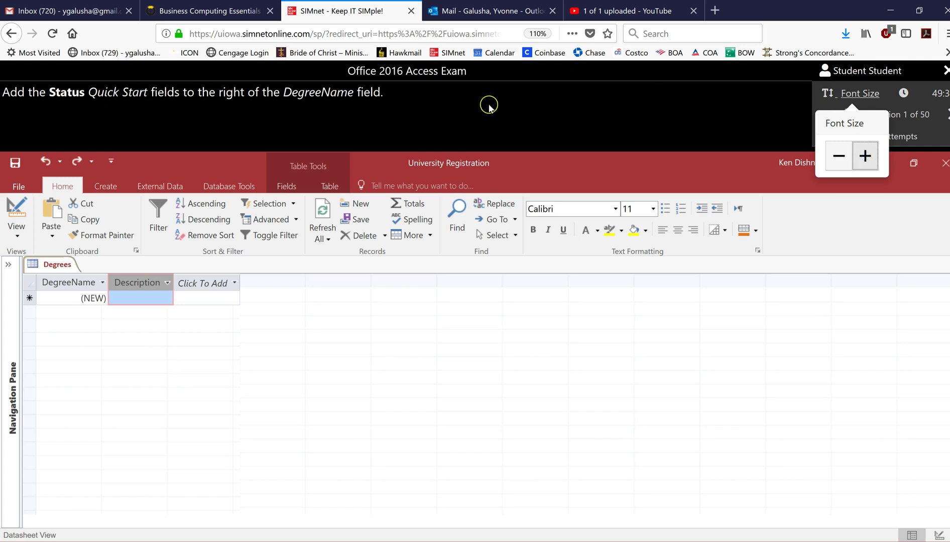
{"action": "left_click", "coordinate": [695, 107]}
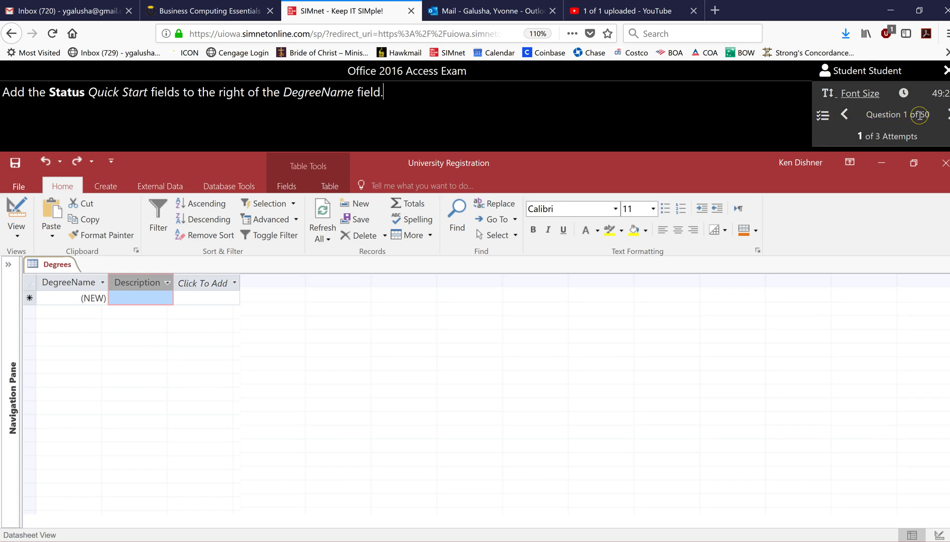
{"action": "left_click", "coordinate": [823, 115]}
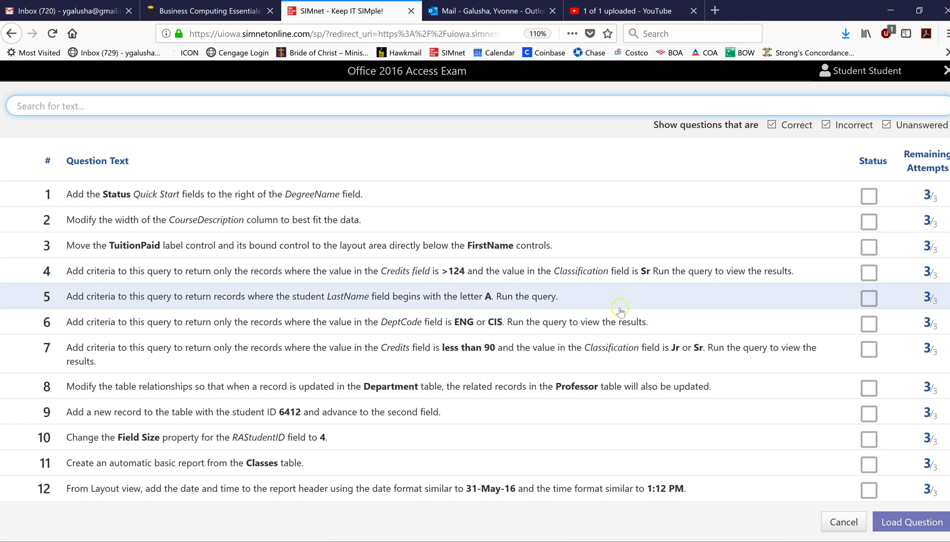
{"action": "scroll", "coordinate": [620, 307], "scroll_direction": "down", "scroll_amount": 5}
{"action": "scroll", "coordinate": [622, 307], "scroll_direction": "up", "scroll_amount": 5}
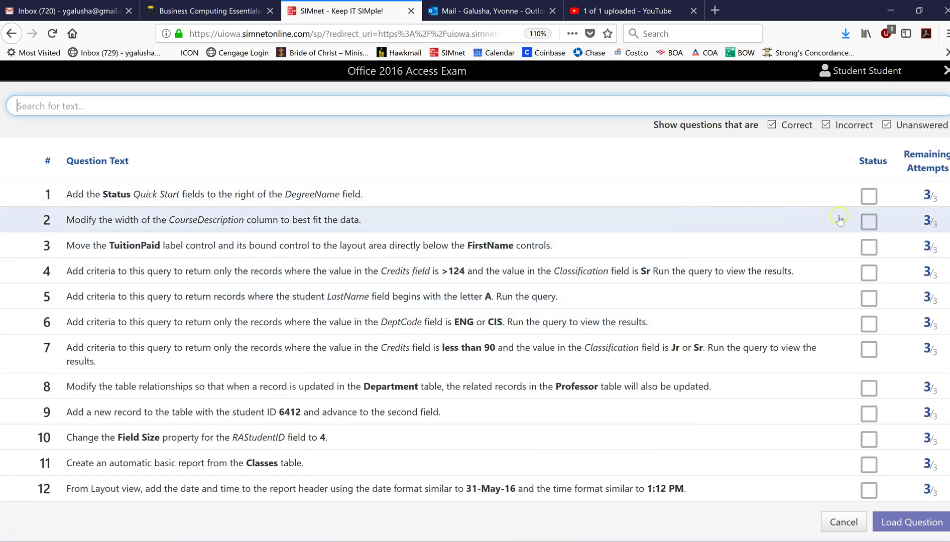
{"action": "left_click", "coordinate": [866, 200]}
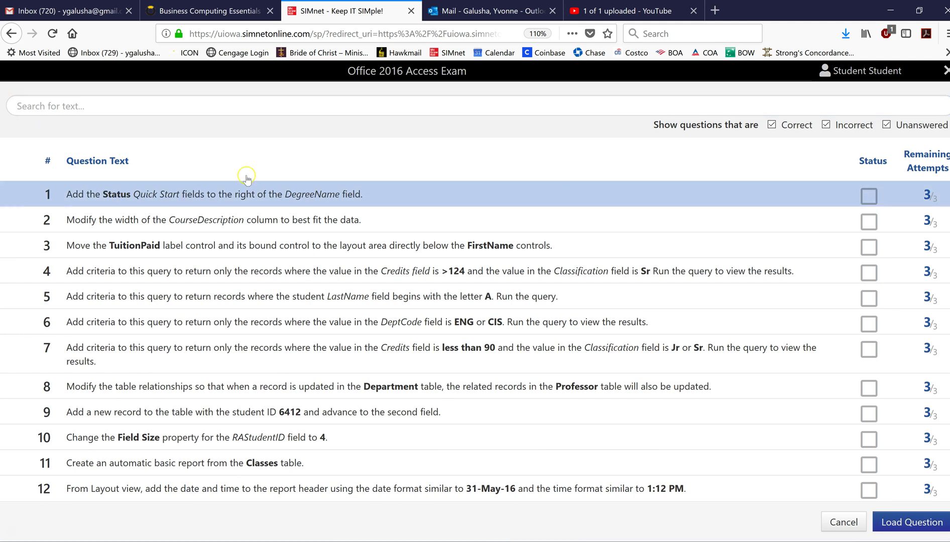
{"action": "left_click", "coordinate": [89, 195]}
{"action": "mouse_move", "coordinate": [942, 520]}
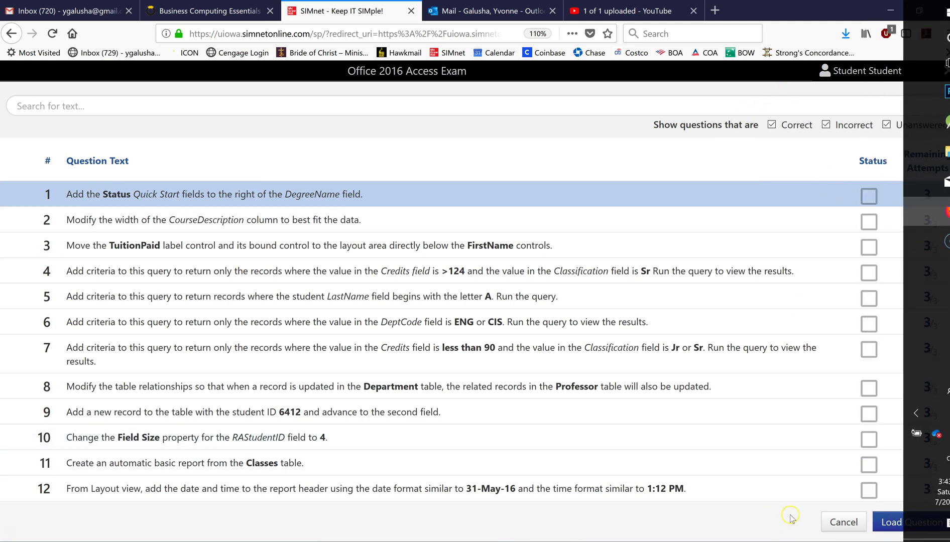
{"action": "left_click", "coordinate": [887, 525]}
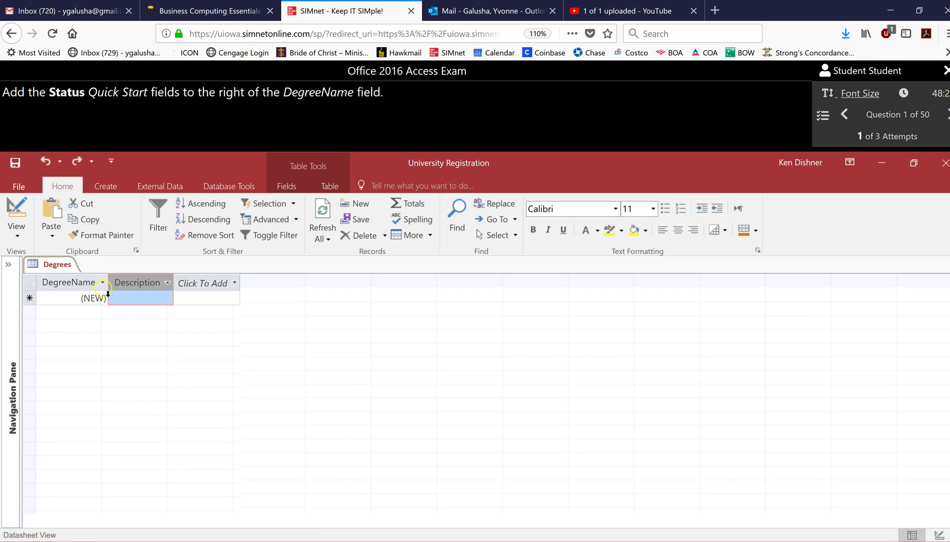
Browse the File Info, Open and Close pages, then return to the Degrees datasheet
{"action": "left_click", "coordinate": [19, 189]}
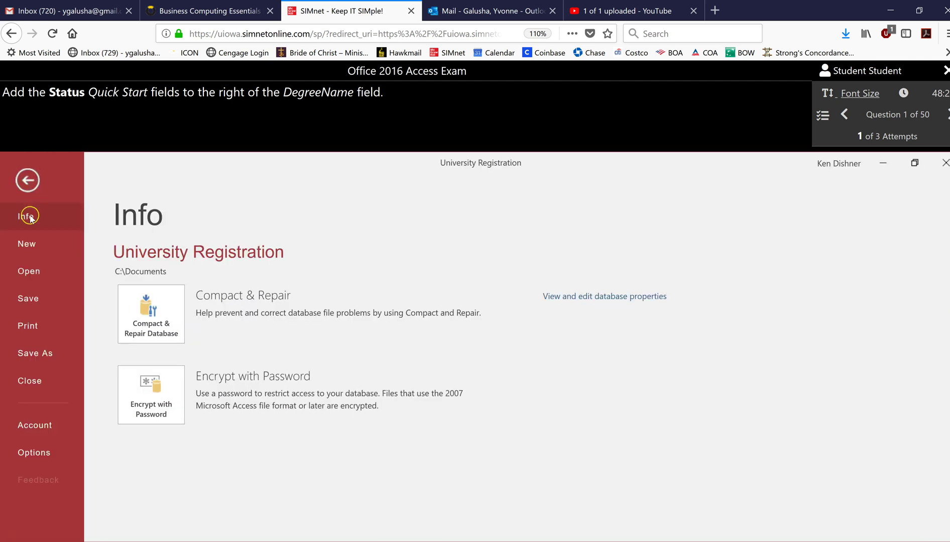
{"action": "left_click", "coordinate": [35, 276]}
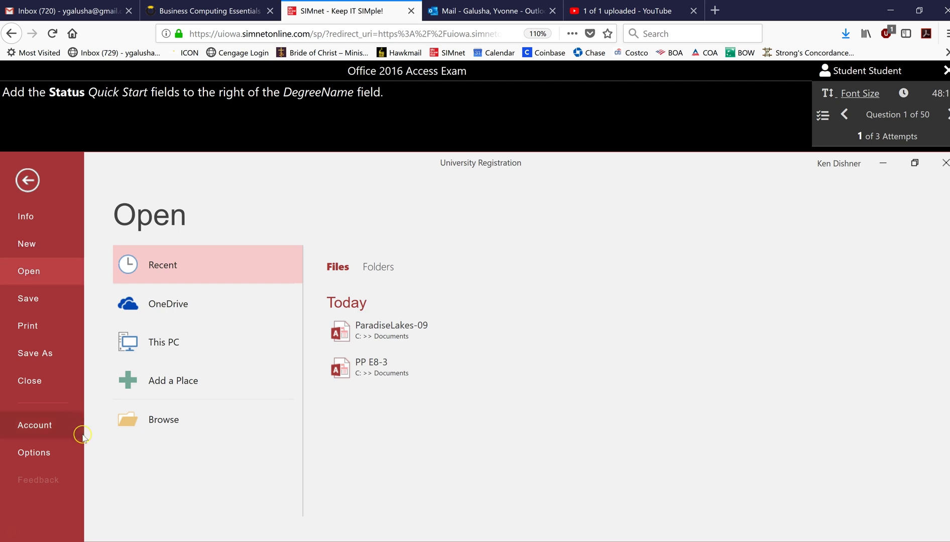
{"action": "left_click", "coordinate": [38, 381]}
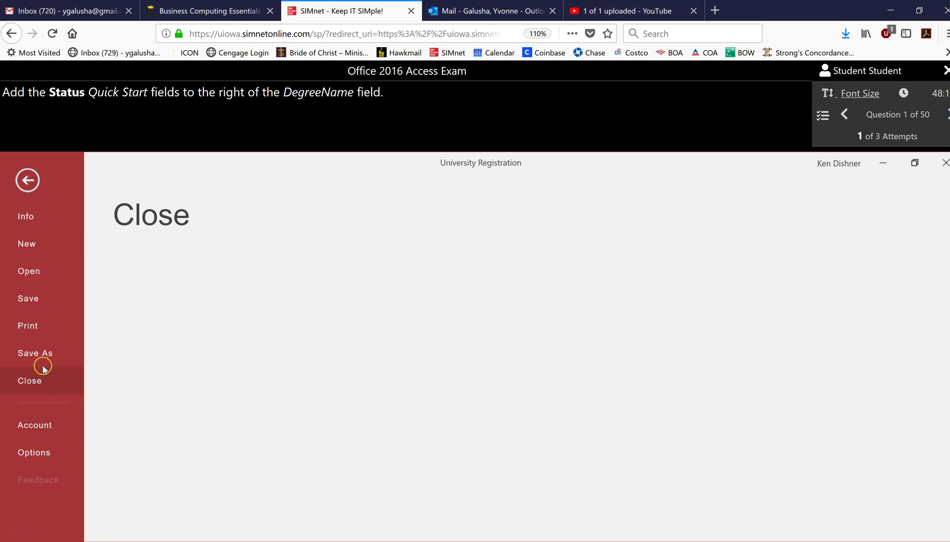
{"action": "left_click", "coordinate": [32, 176]}
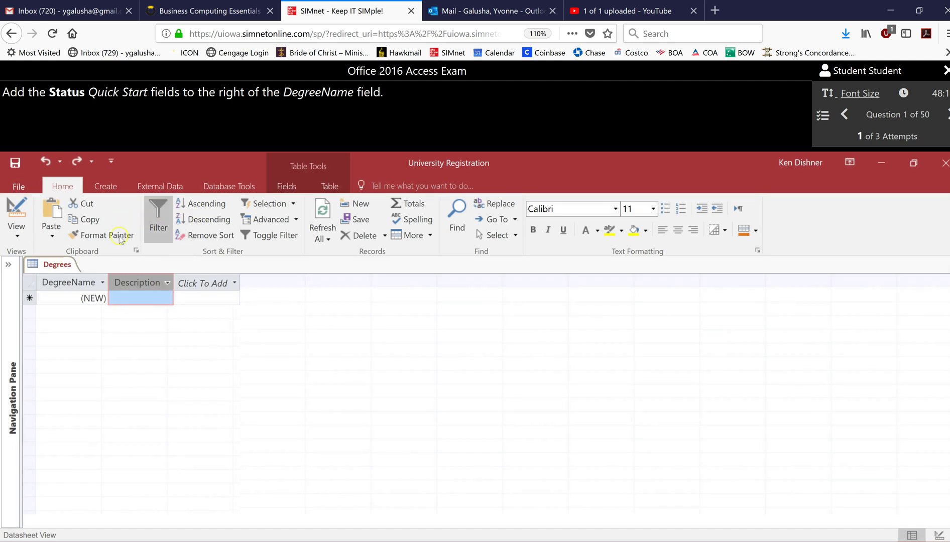
Create a blank table, then dismiss the Incorrect message to retry question 1
{"action": "left_click", "coordinate": [112, 188]}
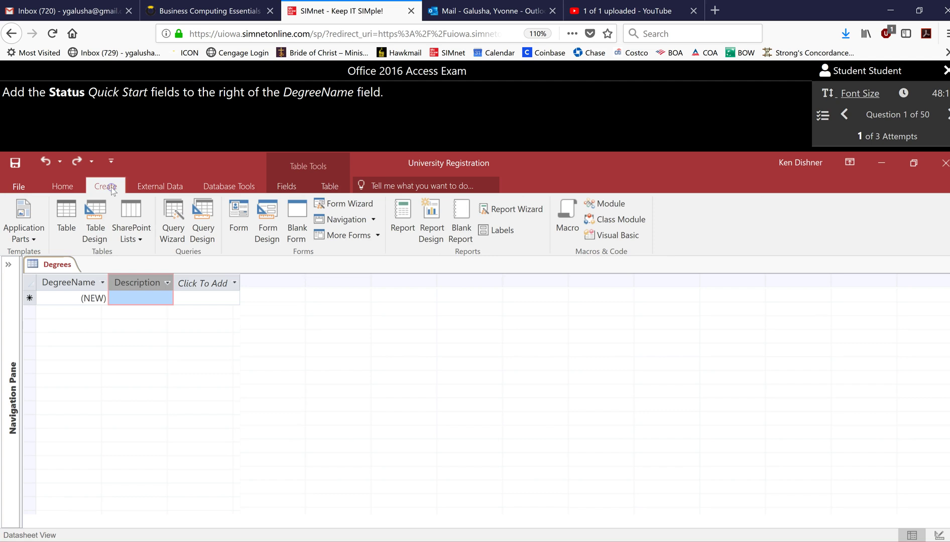
{"action": "left_click", "coordinate": [66, 217]}
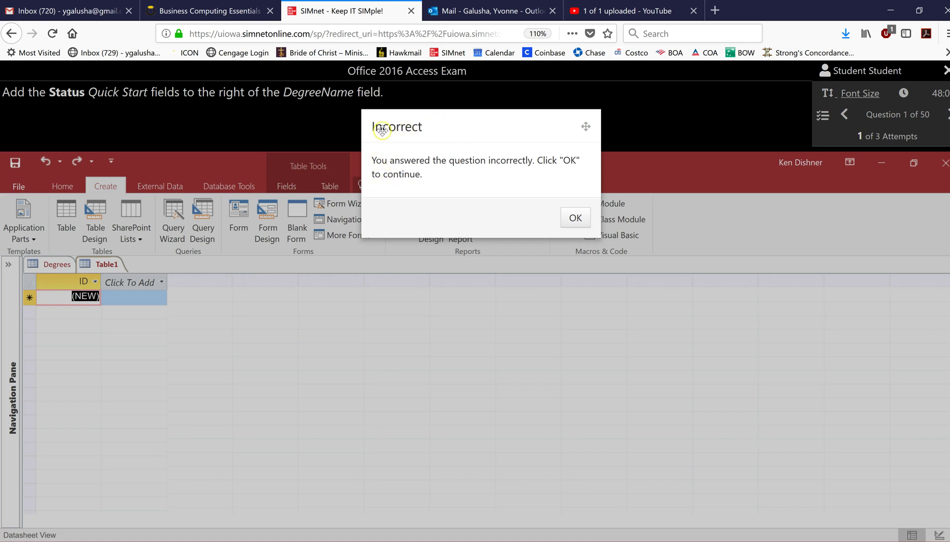
{"action": "left_click", "coordinate": [573, 219]}
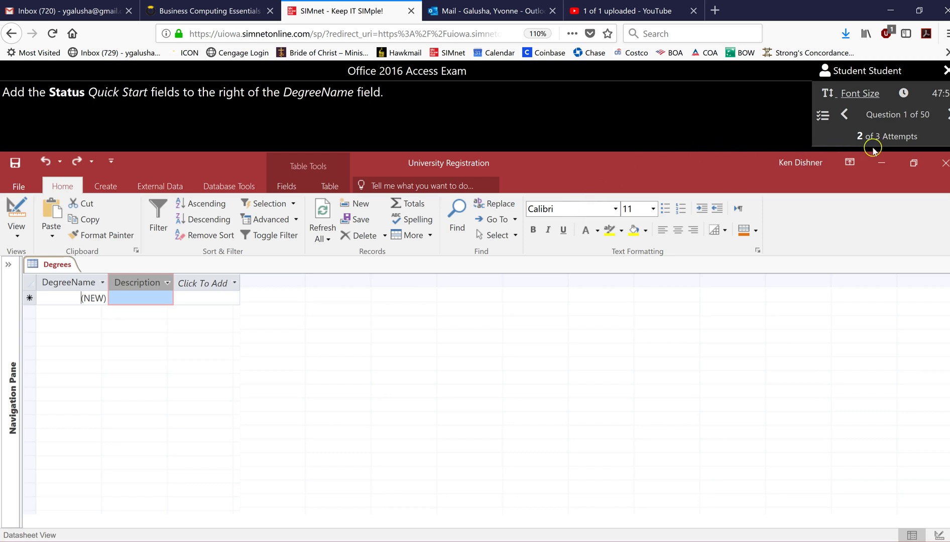
Add the Status Quick Start field from More Fields to the Degrees table and confirm
{"action": "left_click", "coordinate": [893, 140]}
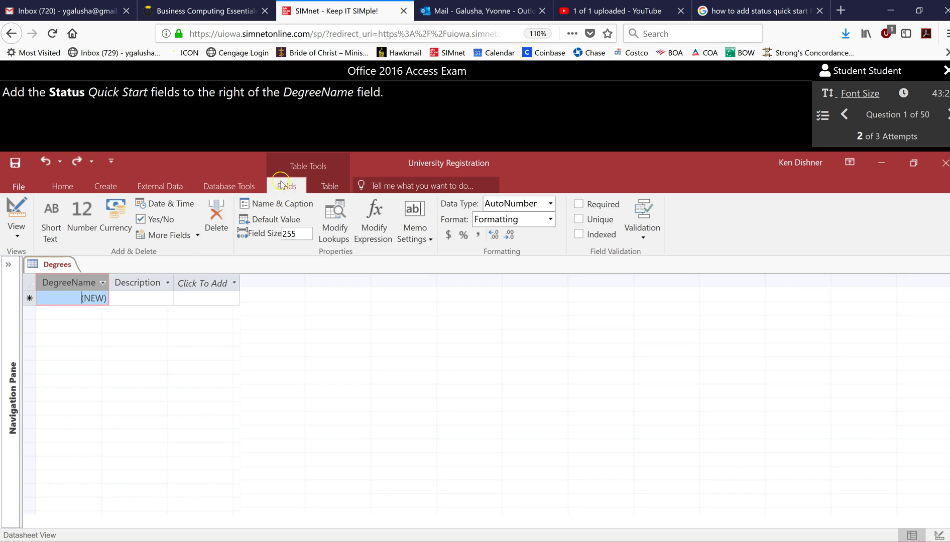
{"action": "left_click", "coordinate": [198, 235]}
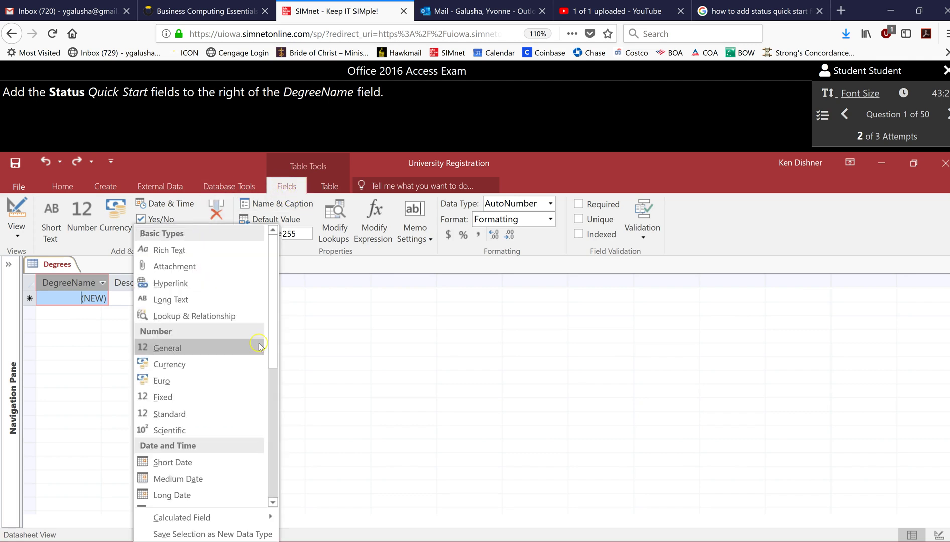
{"action": "scroll", "coordinate": [259, 382], "scroll_direction": "down", "scroll_amount": 4}
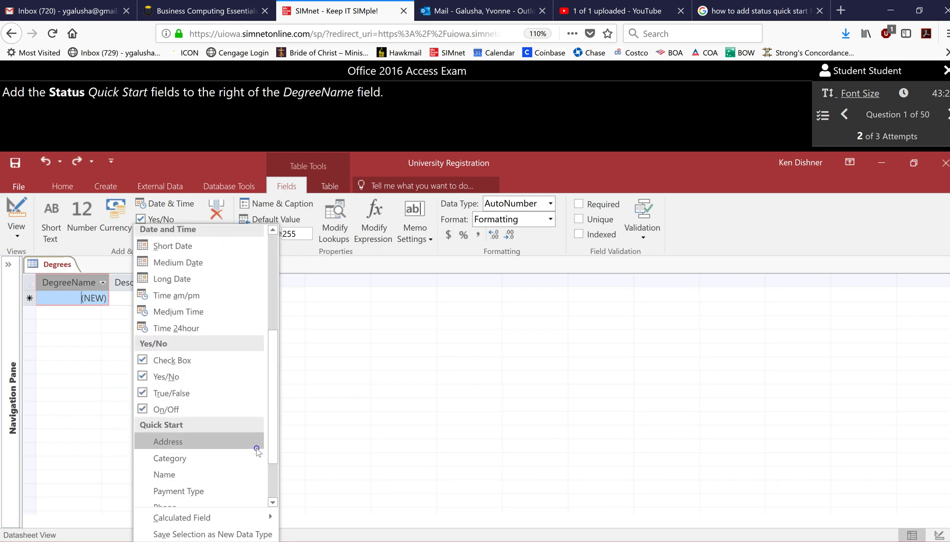
{"action": "scroll", "coordinate": [257, 449], "scroll_direction": "down", "scroll_amount": 2}
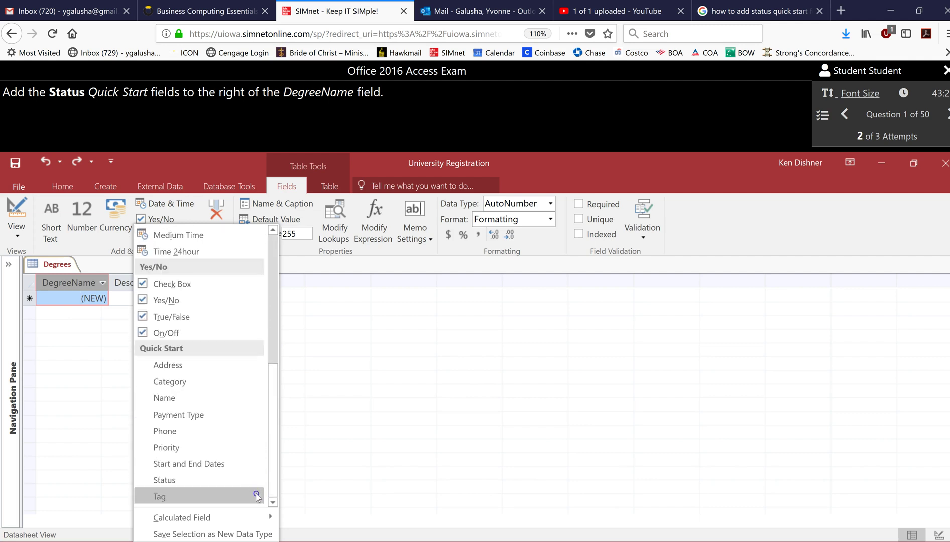
{"action": "left_click", "coordinate": [165, 480]}
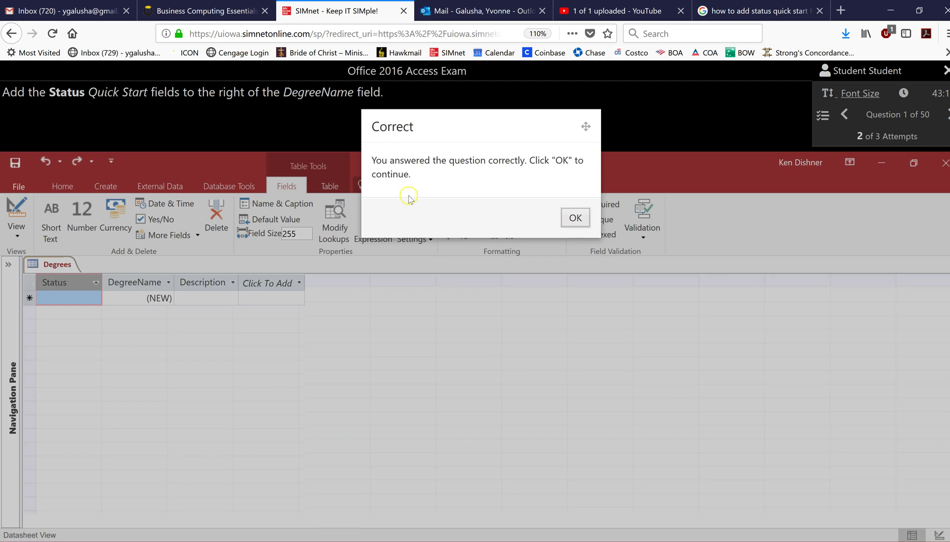
{"action": "left_click", "coordinate": [586, 217]}
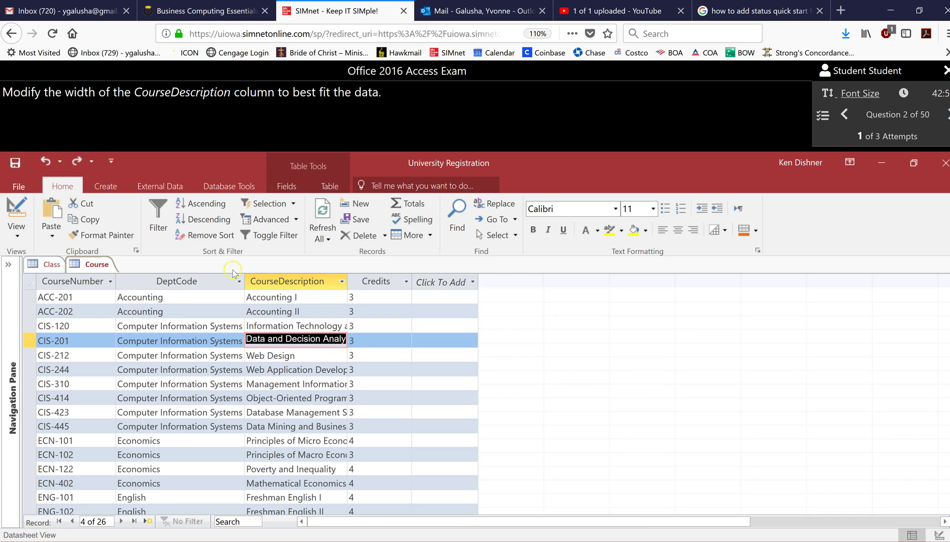
Set the CourseDescription column width to Best Fit and acknowledge the Correct message
{"action": "left_click", "coordinate": [299, 280]}
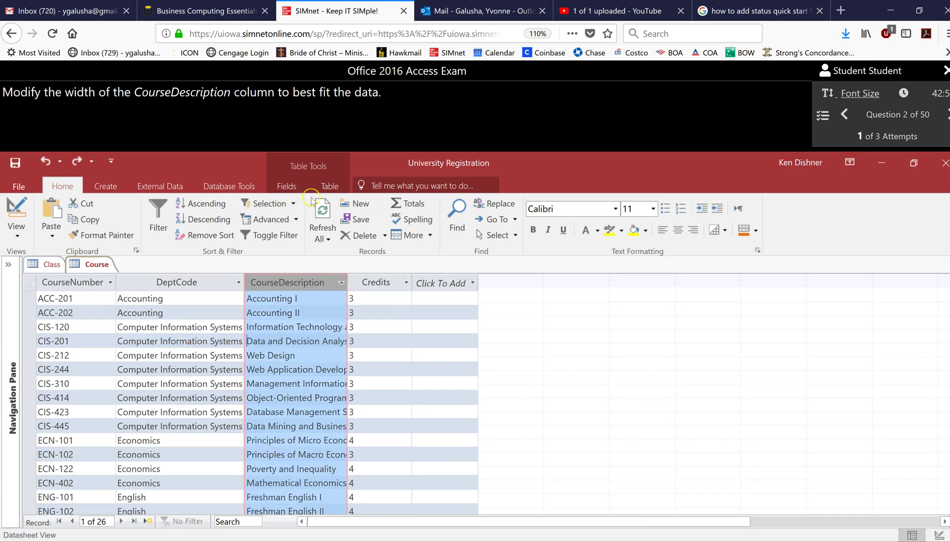
{"action": "left_click", "coordinate": [287, 187]}
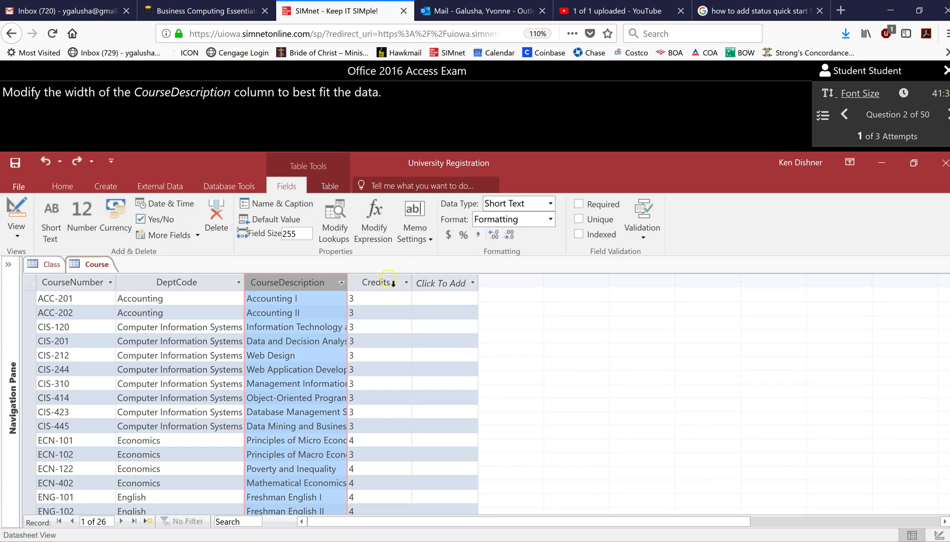
{"action": "right_click", "coordinate": [330, 283]}
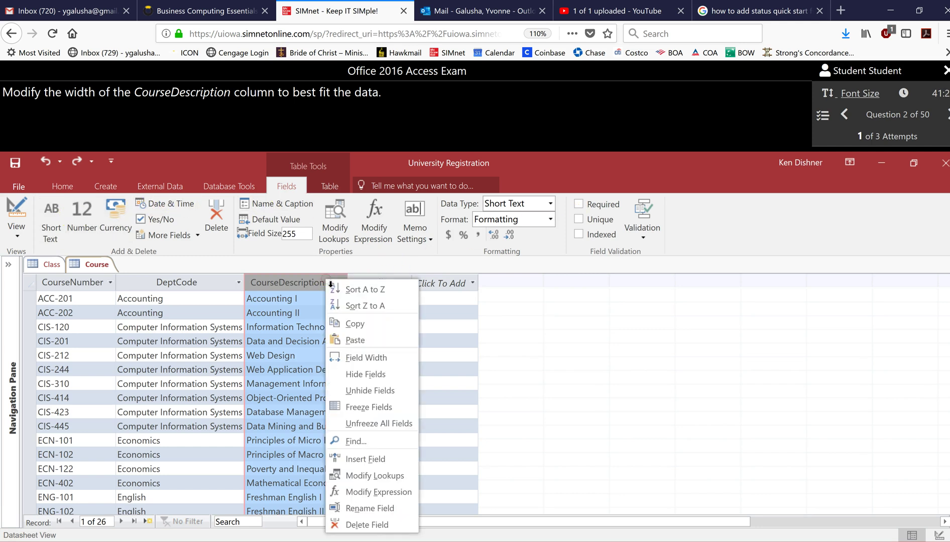
{"action": "left_click", "coordinate": [369, 357]}
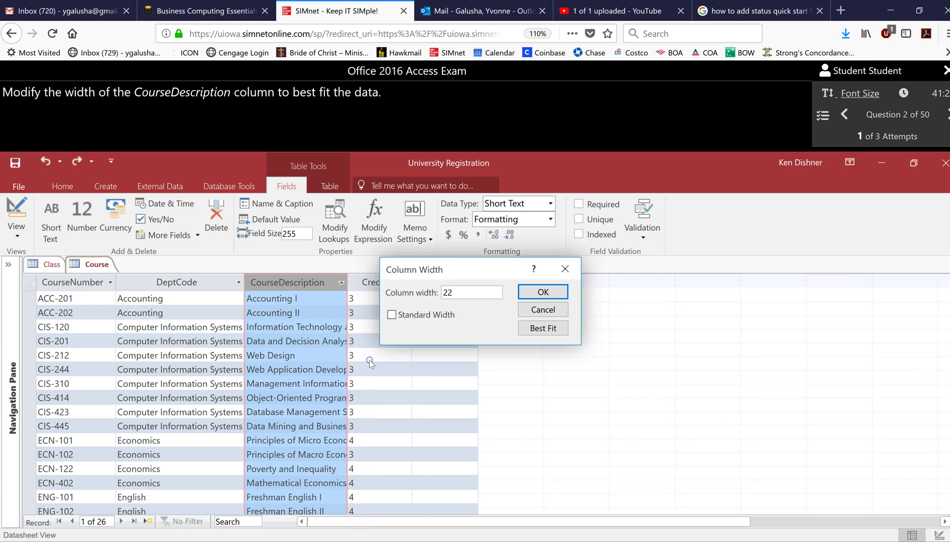
{"action": "left_click", "coordinate": [537, 328]}
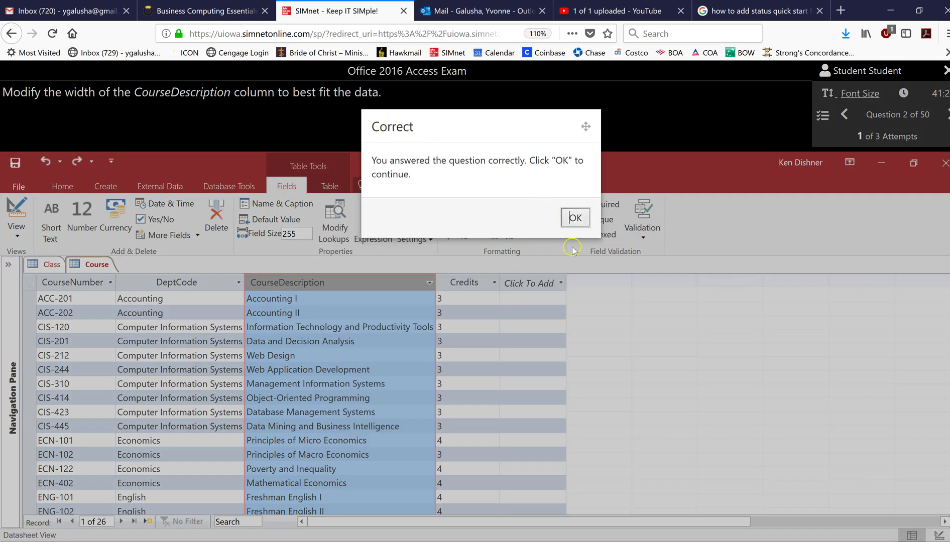
{"action": "left_click", "coordinate": [574, 217]}
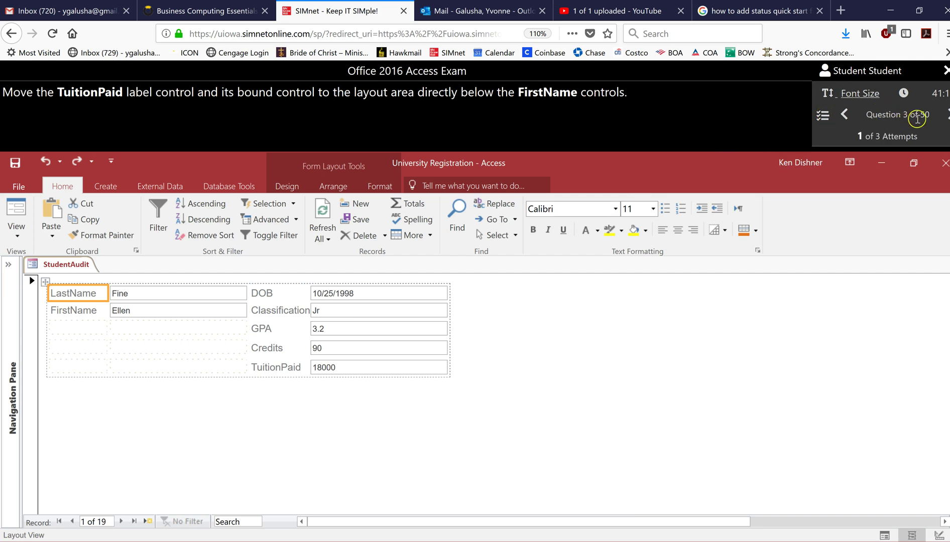
Load question 35 from the exam's question list
{"action": "left_click", "coordinate": [823, 115]}
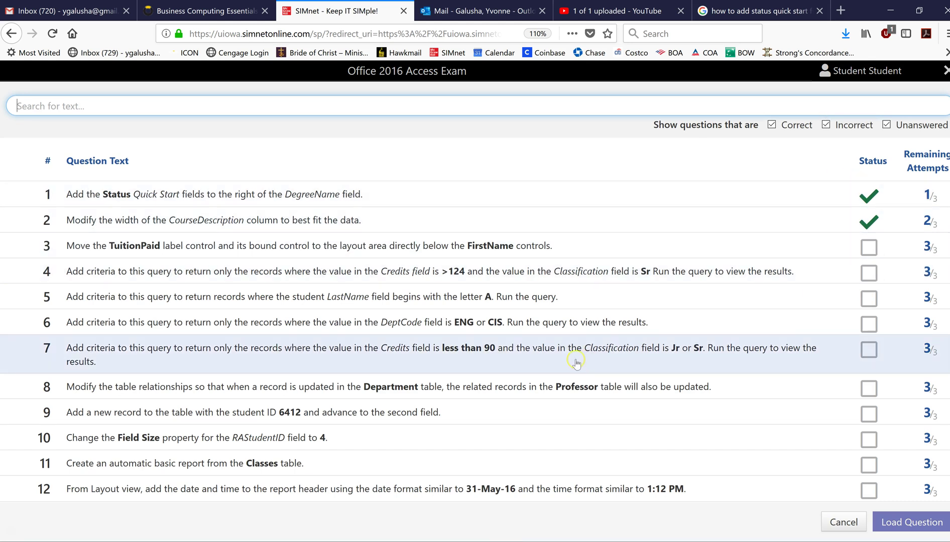
{"action": "scroll", "coordinate": [576, 363], "scroll_direction": "down", "scroll_amount": 15}
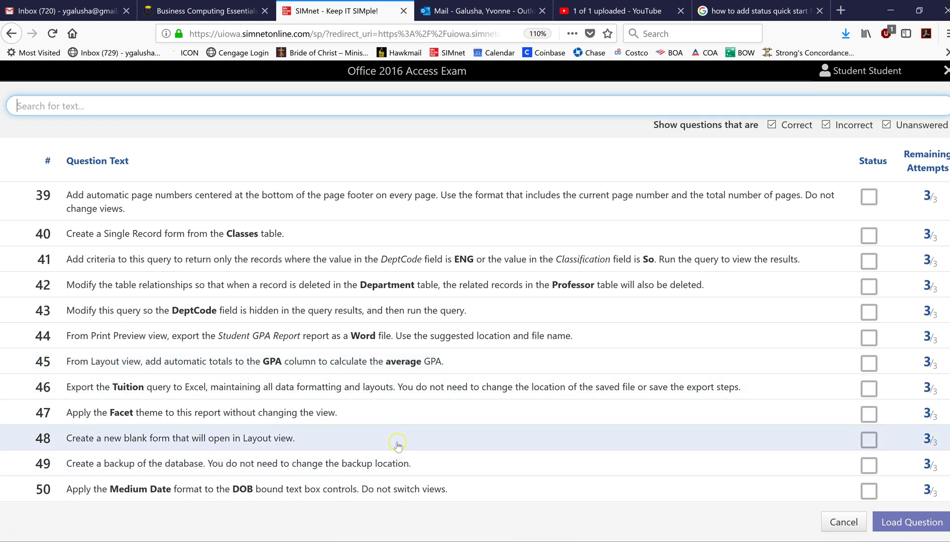
{"action": "scroll", "coordinate": [416, 436], "scroll_direction": "up", "scroll_amount": 4}
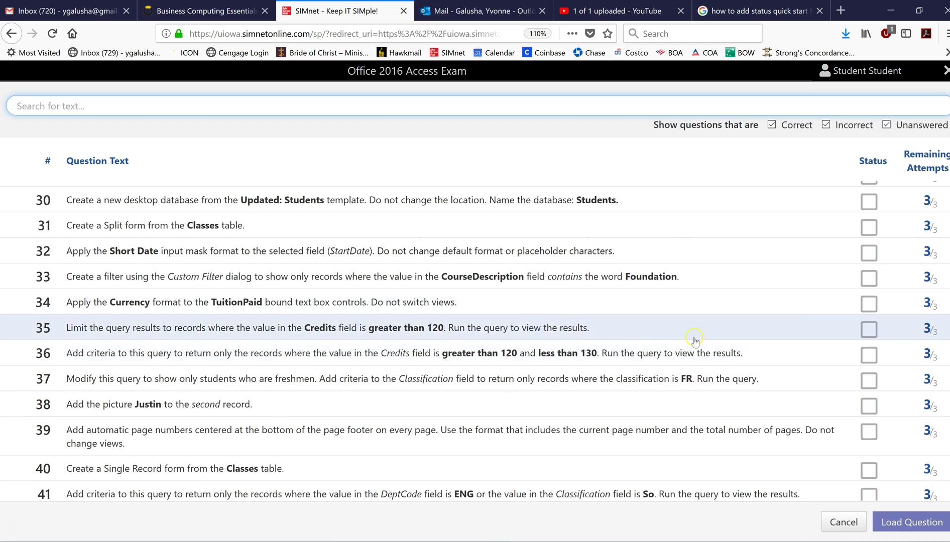
{"action": "left_click", "coordinate": [876, 334]}
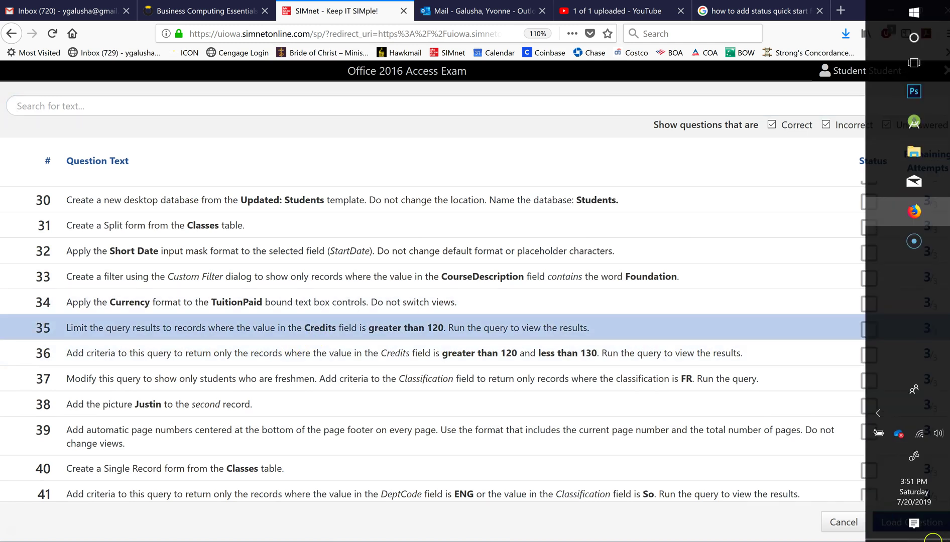
{"action": "left_click", "coordinate": [899, 520]}
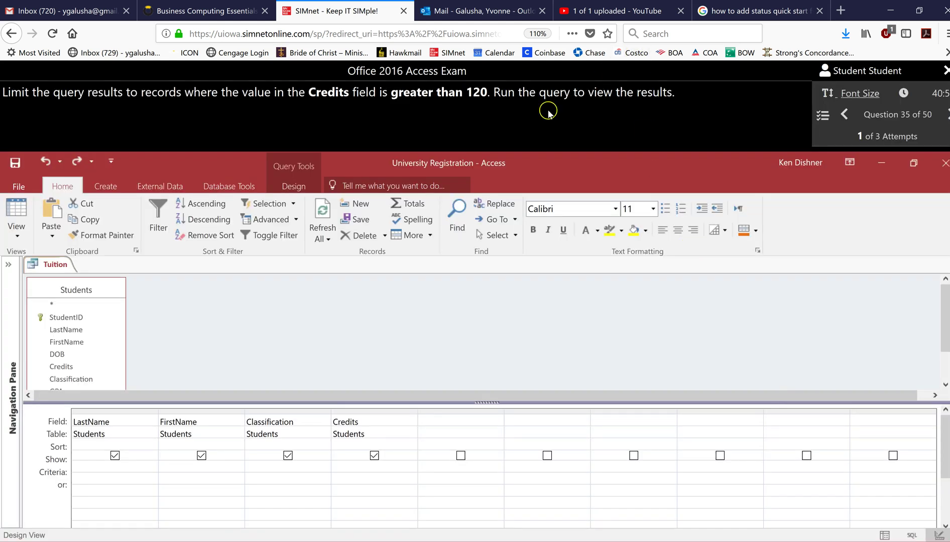
Bring up the End Exam confirmation from the exam header's close button
{"action": "left_click", "coordinate": [559, 84]}
{"action": "left_click", "coordinate": [691, 177]}
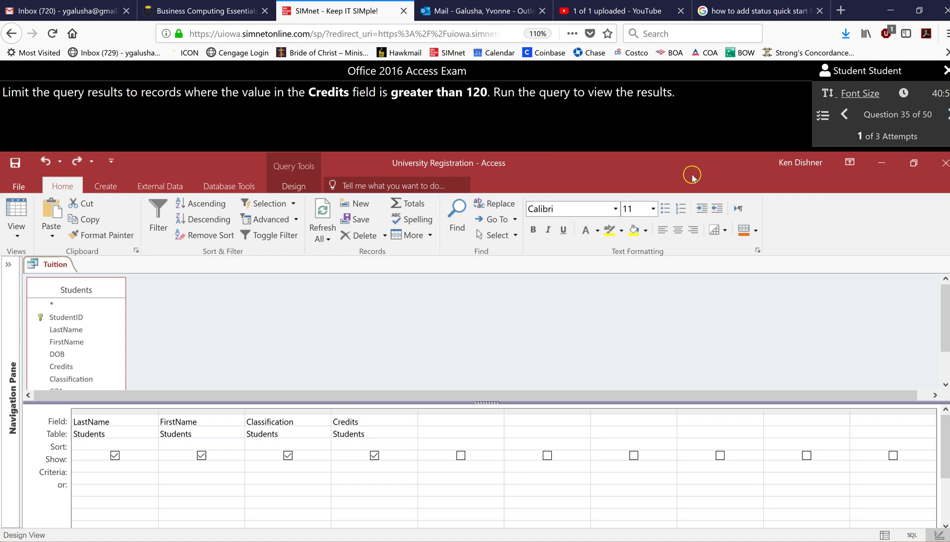
{"action": "left_click", "coordinate": [946, 71]}
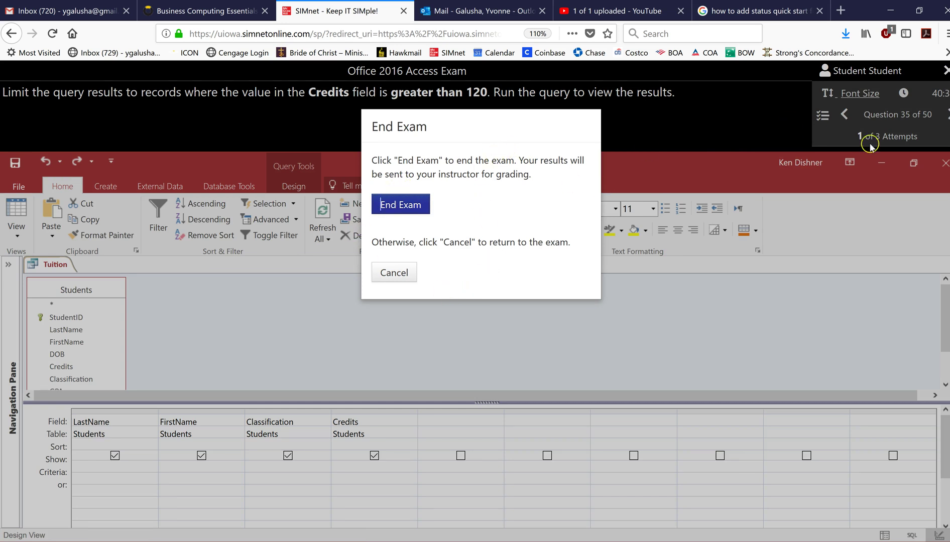
End the exam, submitting a 4% (2/50) score, and browse the ASSIGNMENTS list
{"action": "left_click", "coordinate": [381, 204]}
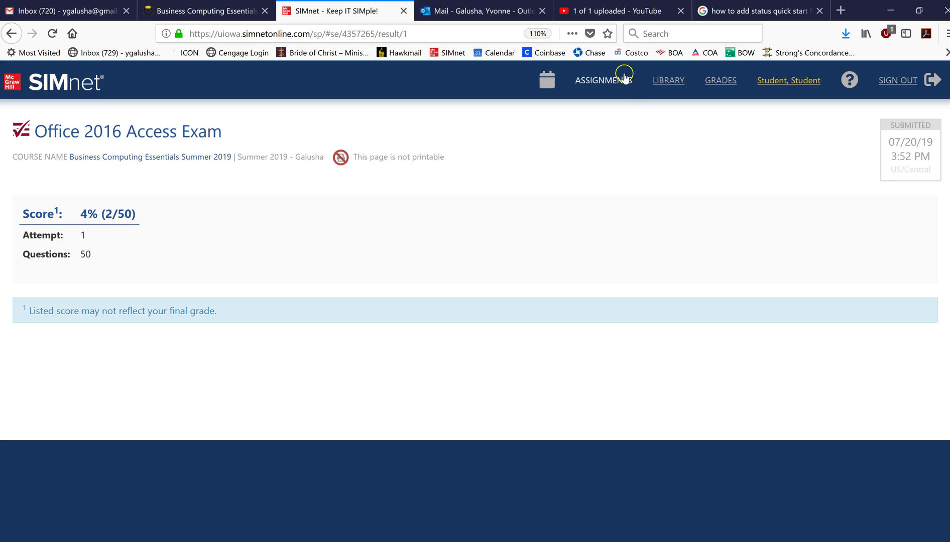
{"action": "left_click", "coordinate": [602, 80]}
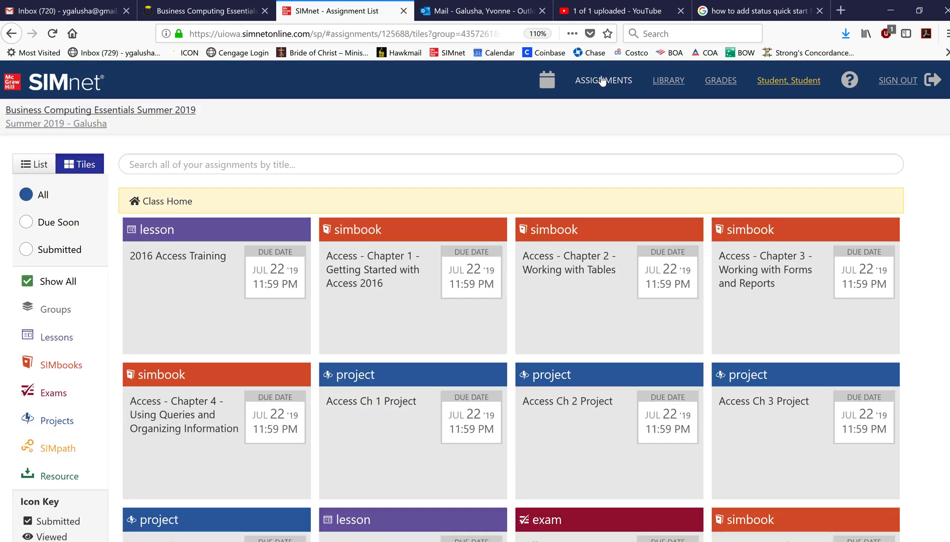
{"action": "scroll", "coordinate": [474, 307], "scroll_direction": "down", "scroll_amount": 5}
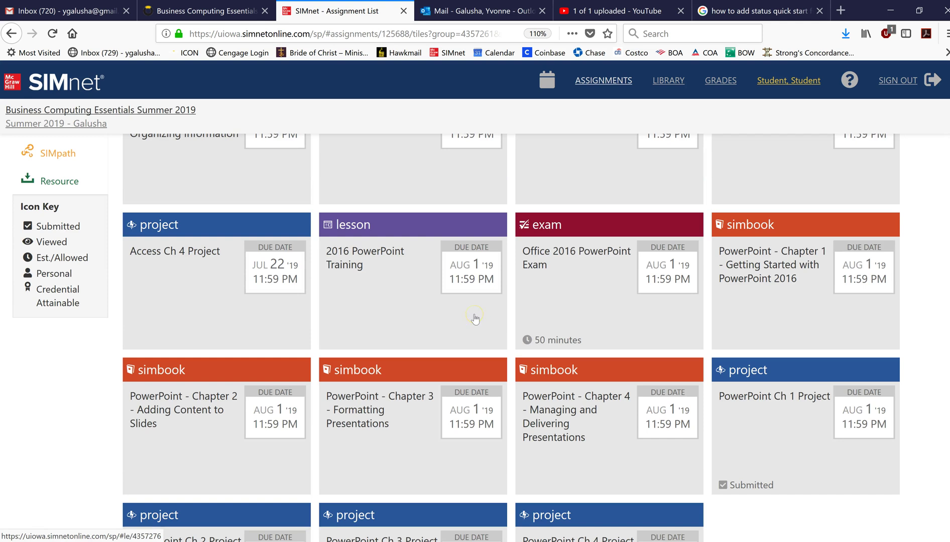
{"action": "scroll", "coordinate": [474, 316], "scroll_direction": "up", "scroll_amount": 3}
{"action": "left_click", "coordinate": [162, 392]}
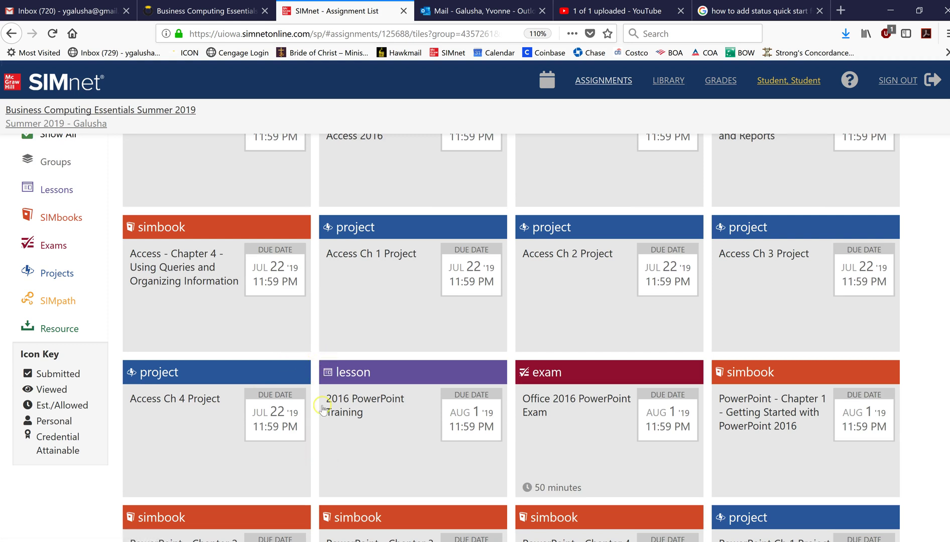
{"action": "scroll", "coordinate": [319, 362], "scroll_direction": "up", "scroll_amount": 3}
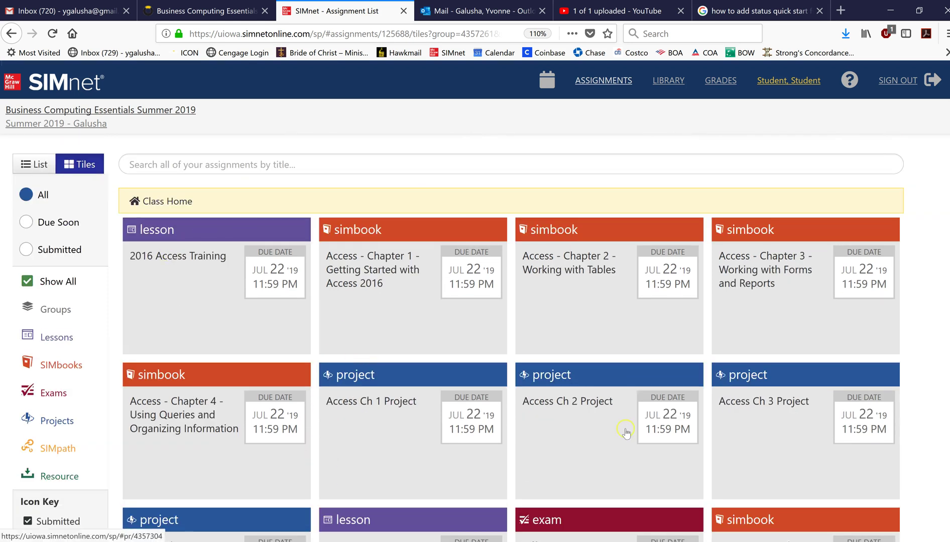